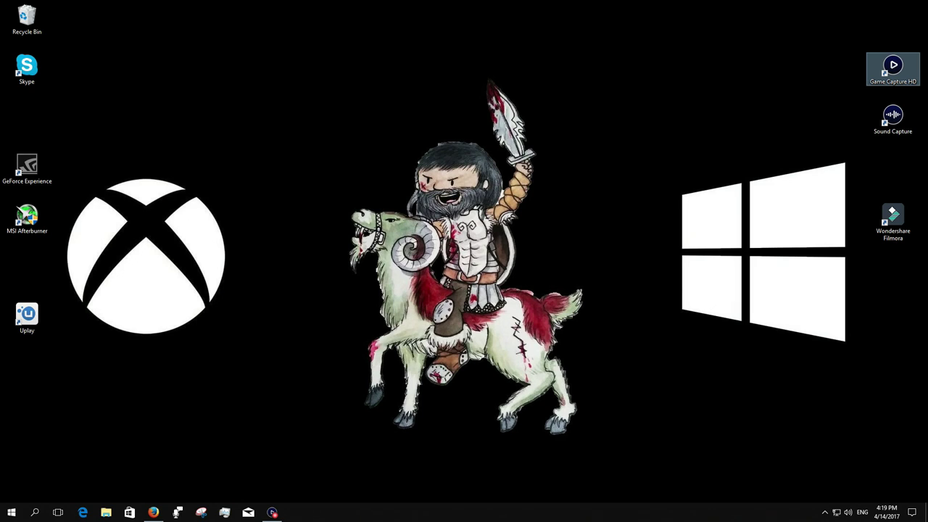
Launch the Xbox app, maximize its window and open the Network page of its settings
{"action": "left_click", "coordinate": [11, 512]}
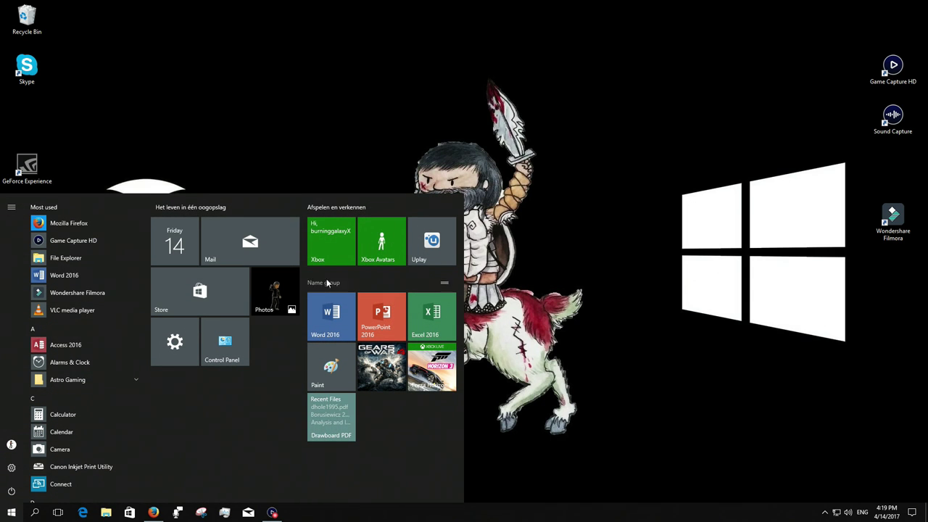
{"action": "left_click", "coordinate": [327, 250]}
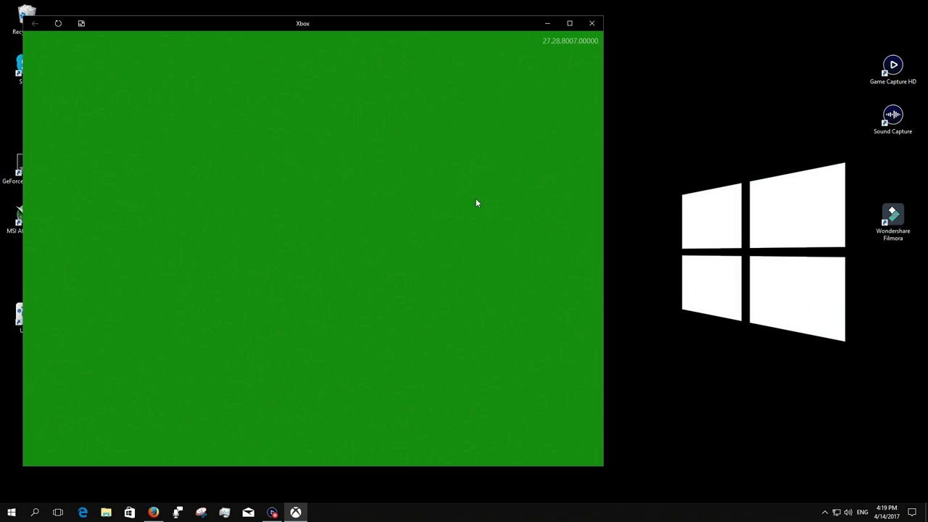
{"action": "left_click", "coordinate": [570, 23]}
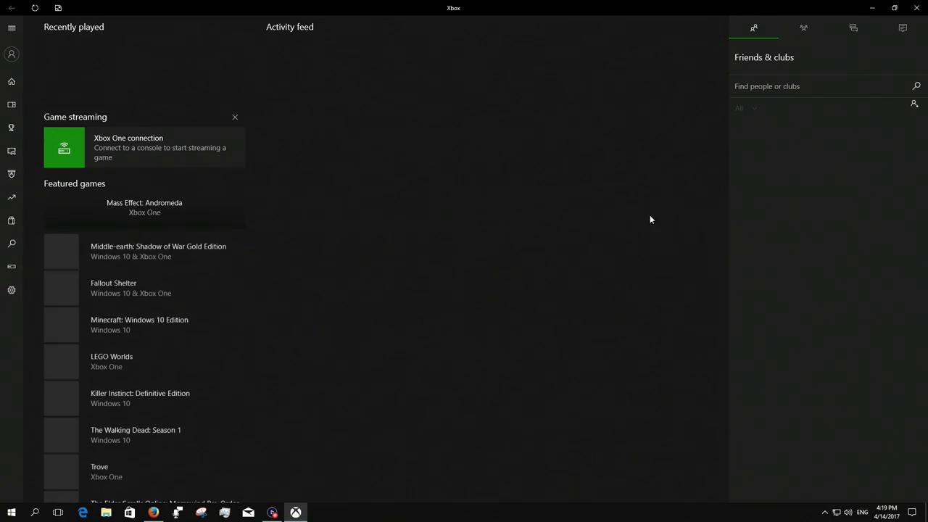
{"action": "left_click", "coordinate": [8, 291]}
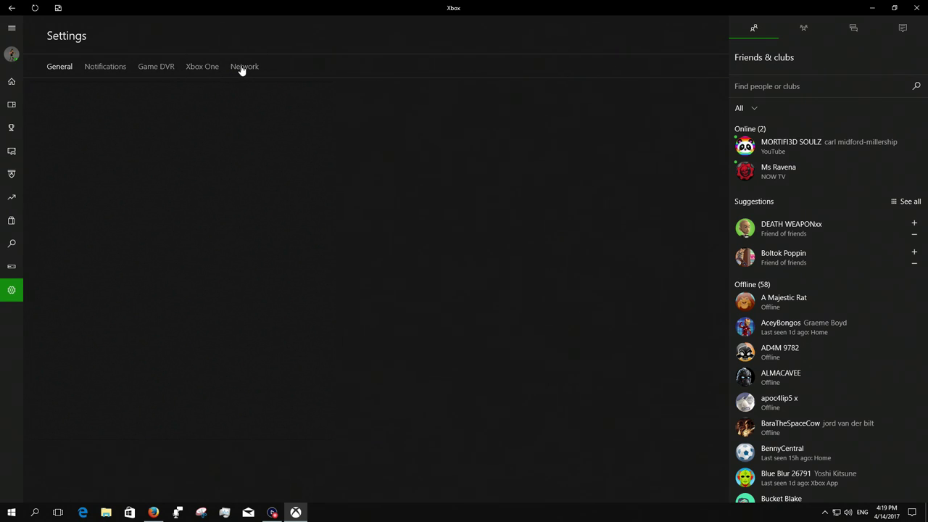
{"action": "left_click", "coordinate": [242, 68]}
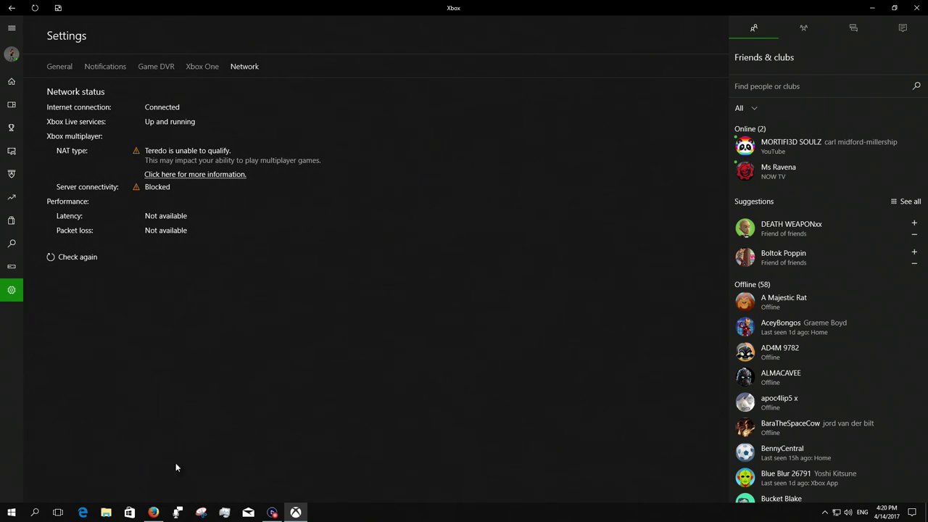
{"action": "left_click", "coordinate": [152, 511]}
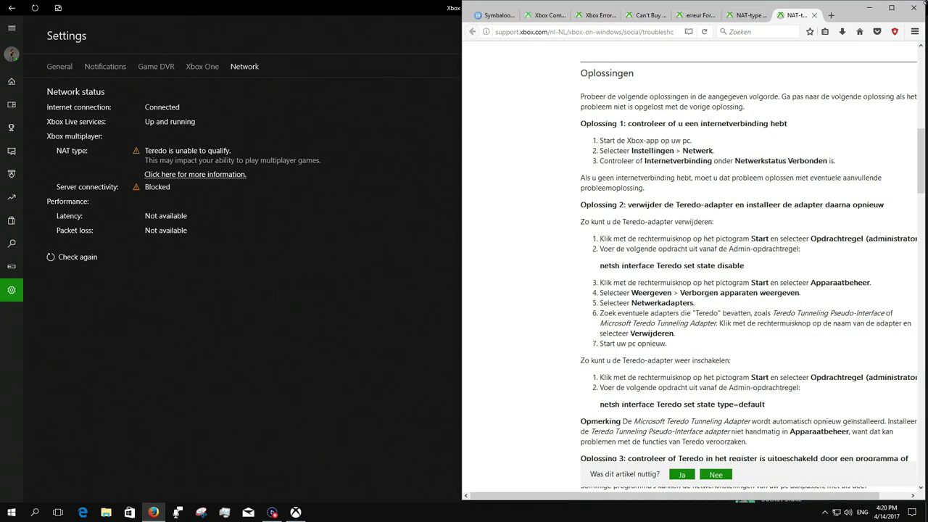
{"action": "left_click", "coordinate": [863, 12]}
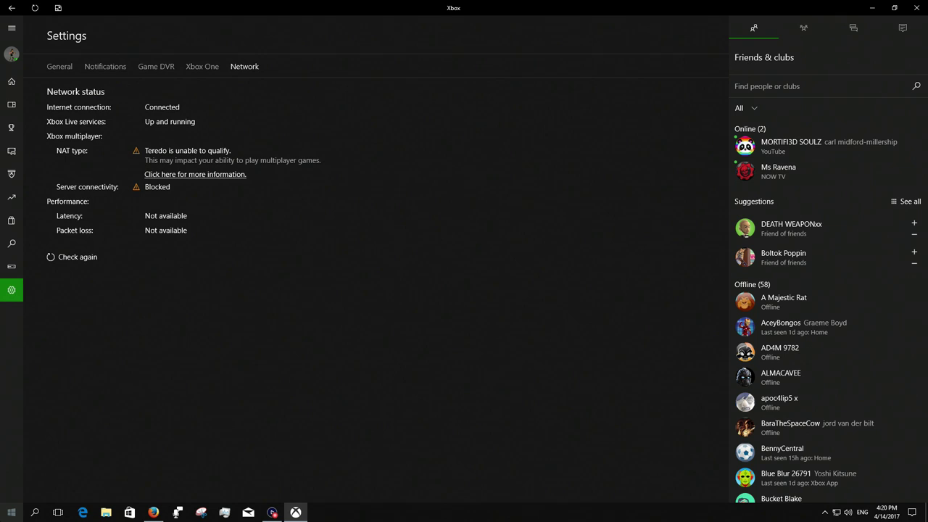
{"action": "left_click", "coordinate": [42, 514]}
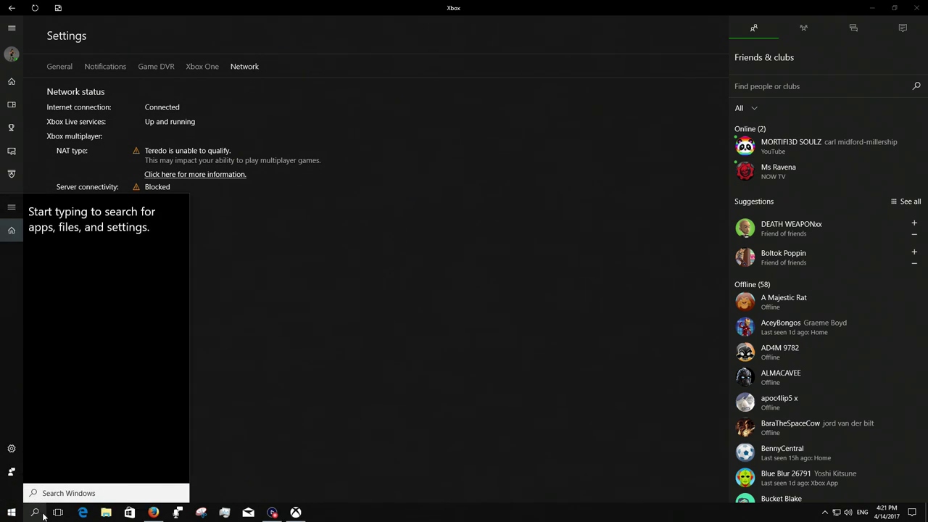
Open Command Prompt from the Windows System apps with administrator rights and approve the elevation
{"action": "left_click", "coordinate": [12, 513]}
{"action": "scroll", "coordinate": [94, 326], "scroll_direction": "down", "scroll_amount": 15}
{"action": "right_click", "coordinate": [80, 364]}
{"action": "mouse_move", "coordinate": [109, 387]}
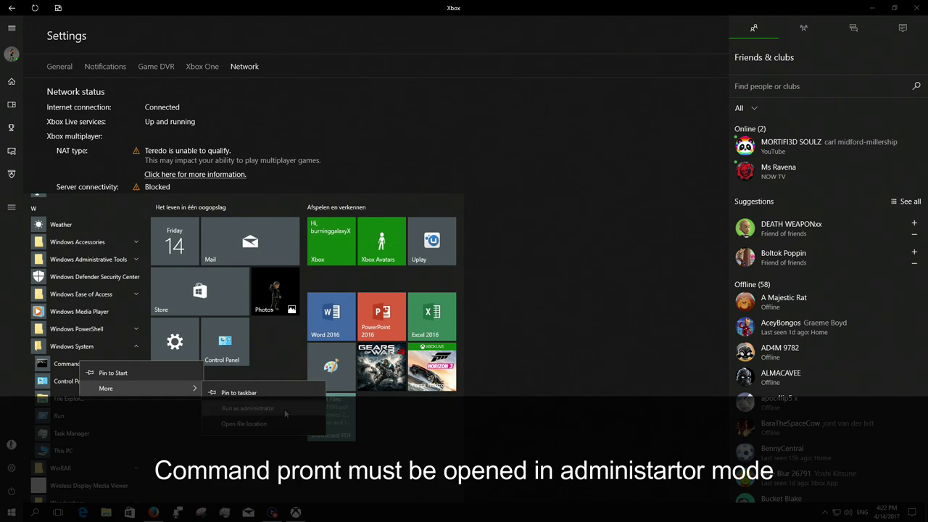
{"action": "left_click", "coordinate": [283, 408]}
{"action": "left_click", "coordinate": [404, 318]}
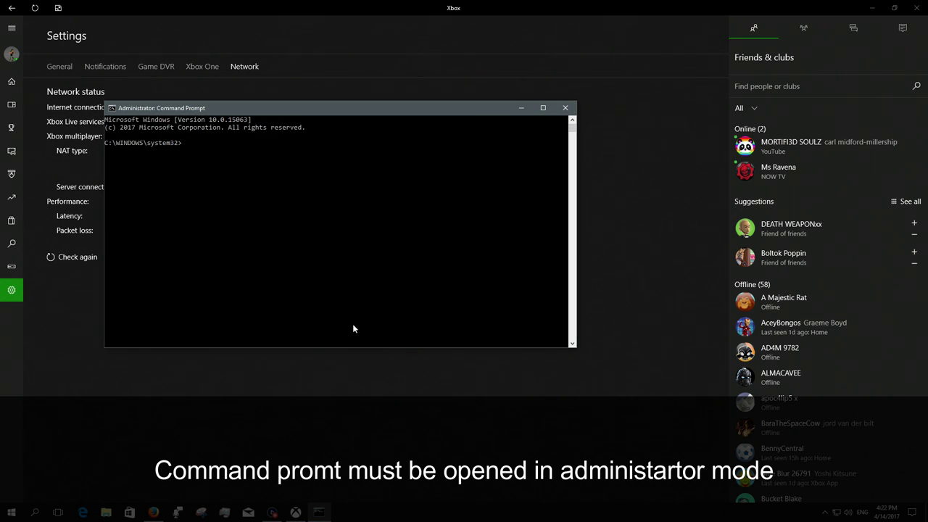
Run "netsh interface Teredo set state disable" in the administrator Command Prompt
{"action": "type", "text": "netsh interface"}
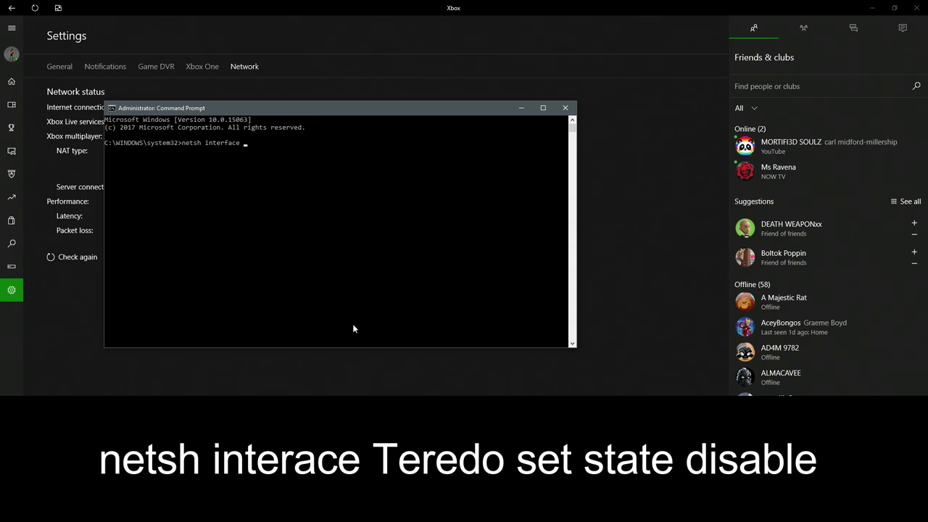
{"action": "type", "text": " teredo set state"}
{"action": "key", "text": "BackSpace"}
{"action": "key", "text": "BackSpace"}
{"action": "key", "text": "BackSpace"}
{"action": "type", "text": "disable"}
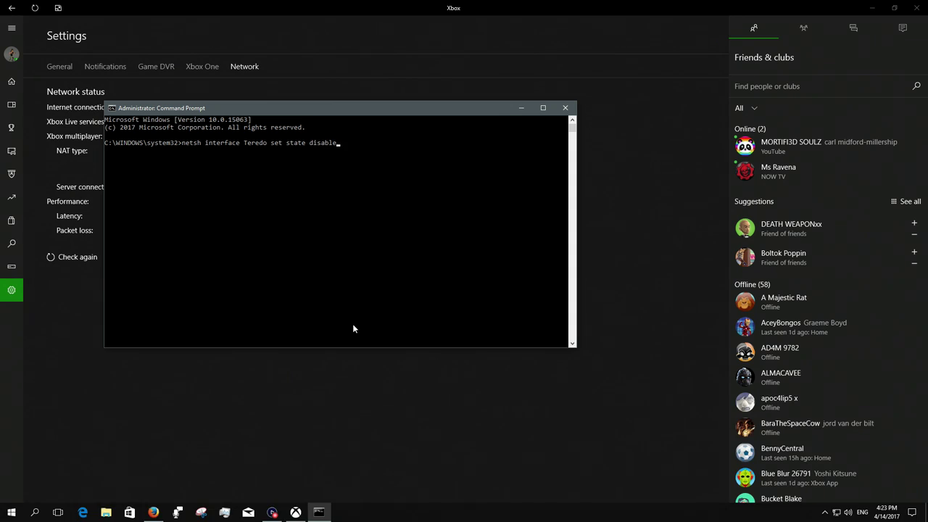
{"action": "key", "text": "Return"}
Open Device Manager and expand the Network adapters category
{"action": "left_click", "coordinate": [11, 511]}
{"action": "right_click", "coordinate": [10, 511]}
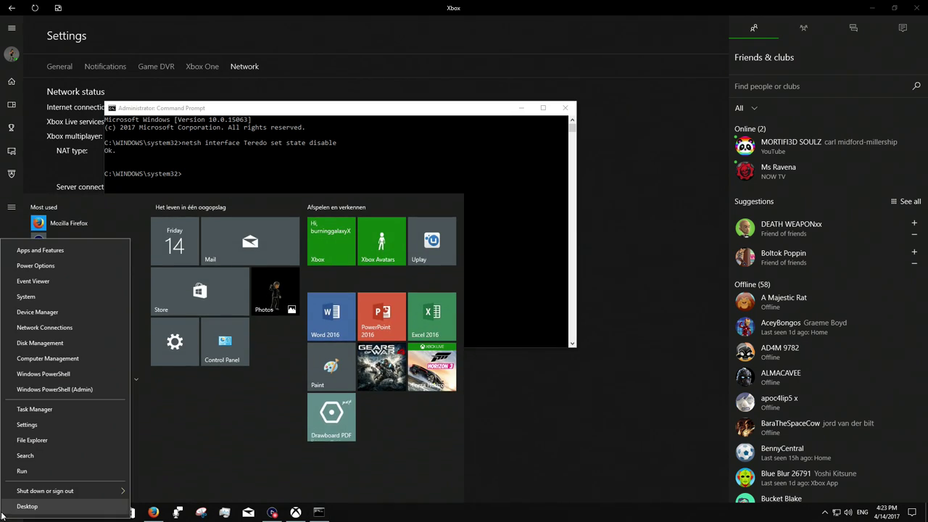
{"action": "left_click", "coordinate": [58, 313]}
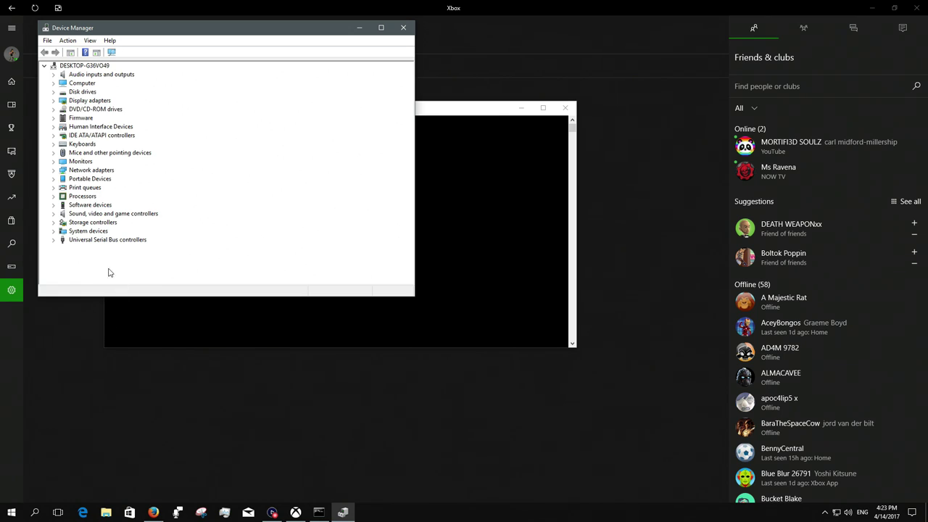
{"action": "double_click", "coordinate": [102, 178]}
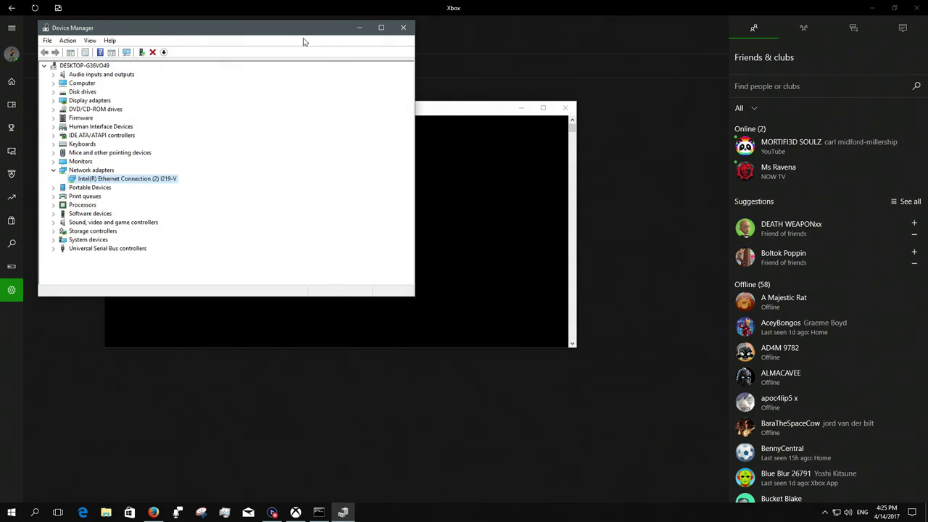
Show hidden devices in Device Manager and select the Microsoft Kernel Debug Network Adapter while reviewing the network adapters
{"action": "left_click", "coordinate": [89, 41]}
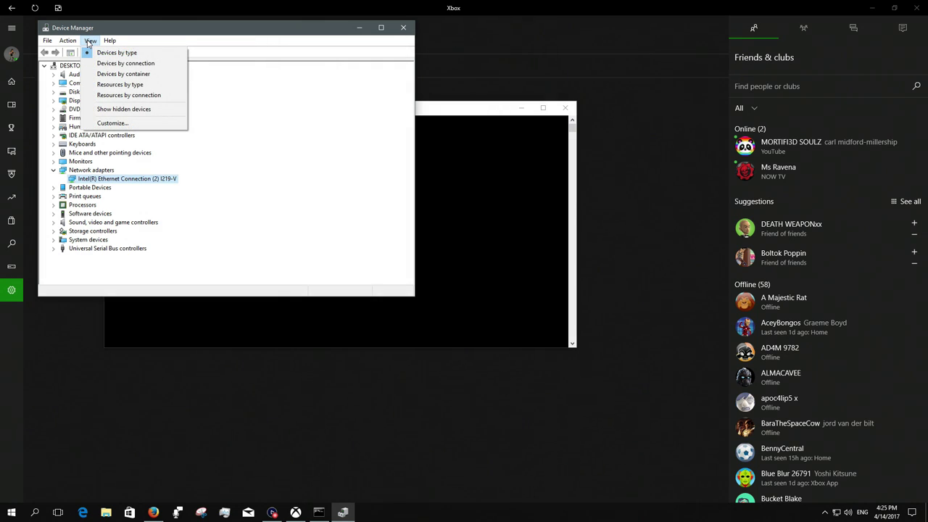
{"action": "left_click", "coordinate": [96, 112]}
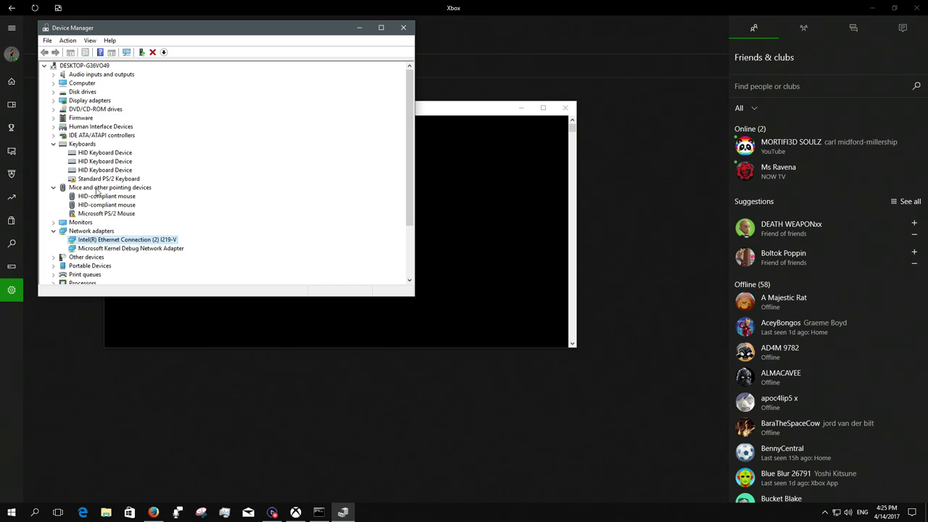
{"action": "left_click", "coordinate": [123, 248]}
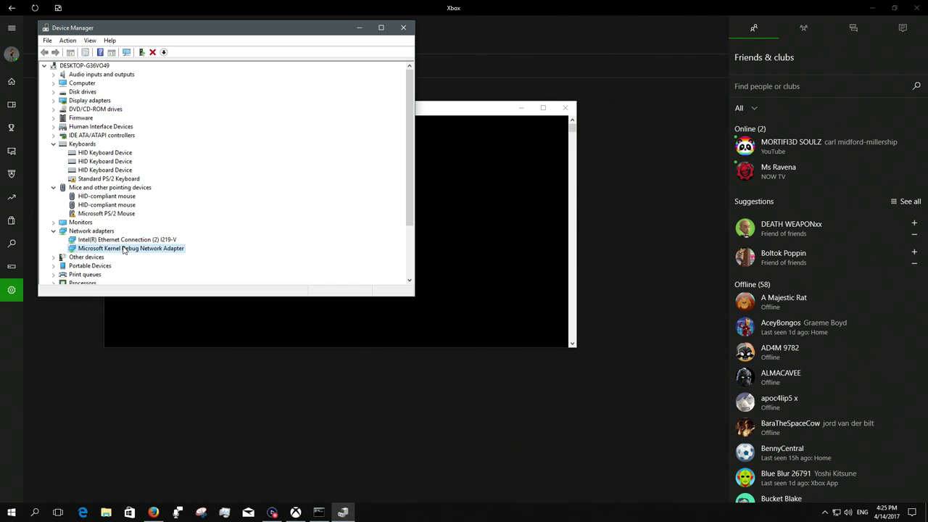
{"action": "scroll", "coordinate": [194, 243], "scroll_direction": "down", "scroll_amount": 2}
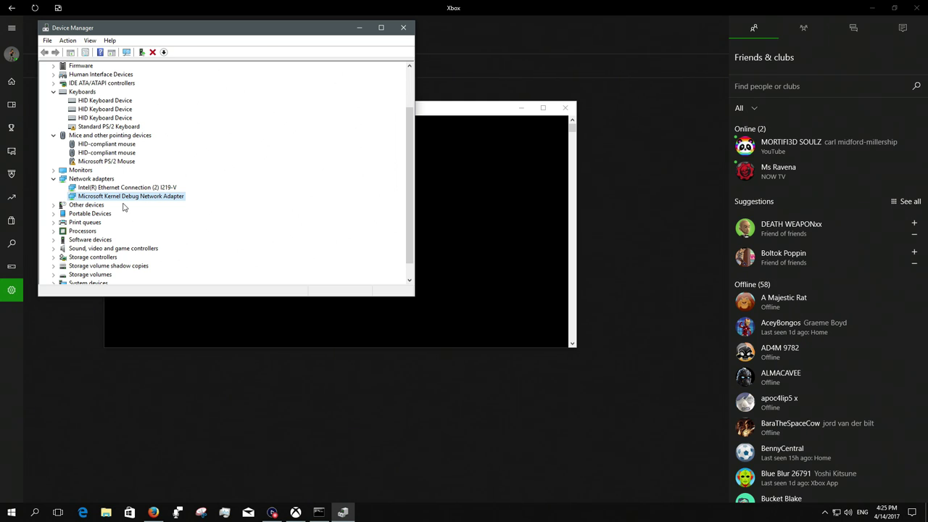
Return to the Network page of the Xbox app's settings
{"action": "key", "text": "ctrl+super+Left"}
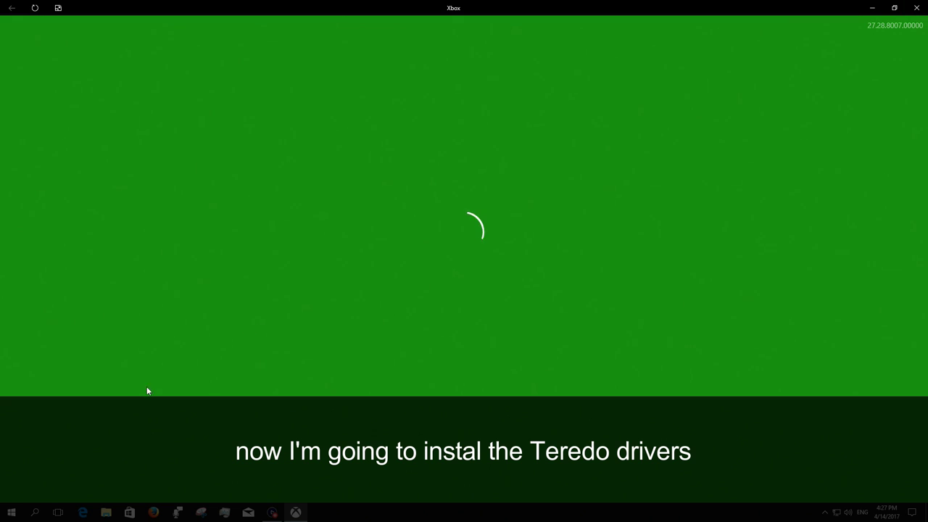
{"action": "left_click", "coordinate": [15, 516]}
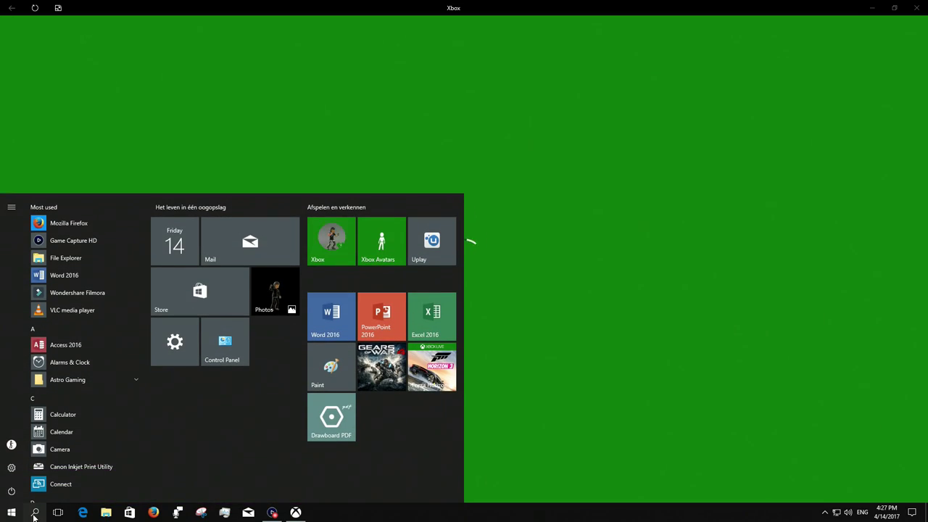
{"action": "left_click", "coordinate": [15, 516]}
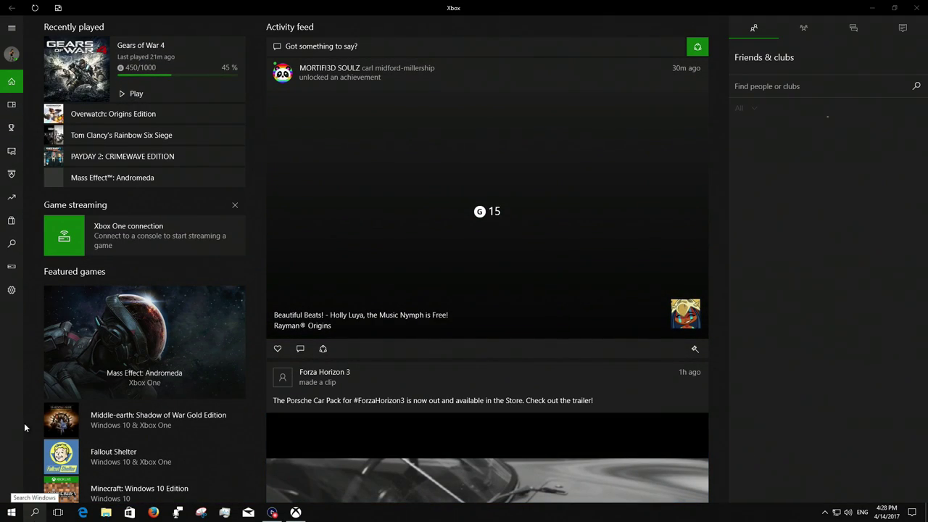
{"action": "left_click", "coordinate": [11, 289]}
{"action": "left_click", "coordinate": [244, 66]}
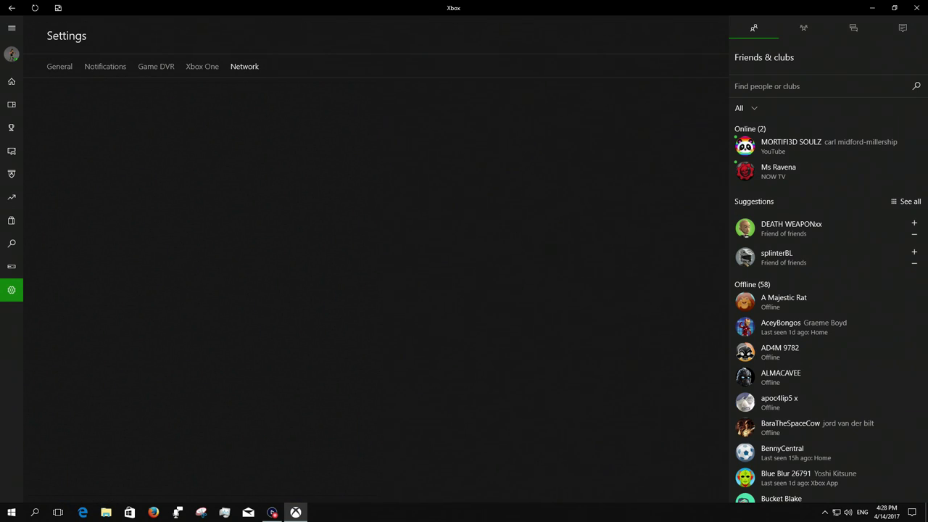
Search Windows for Command Prompt, run it as administrator and approve the elevation
{"action": "left_click", "coordinate": [29, 513]}
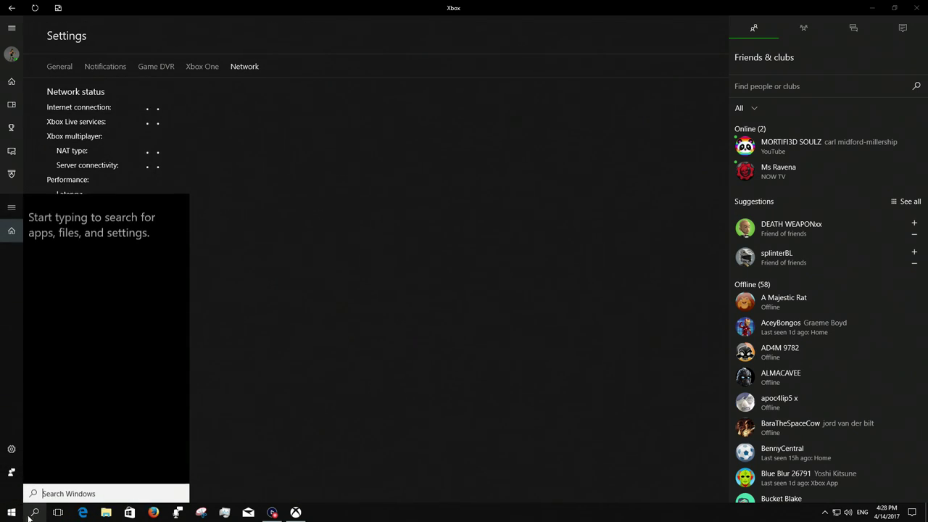
{"action": "type", "text": "comman"}
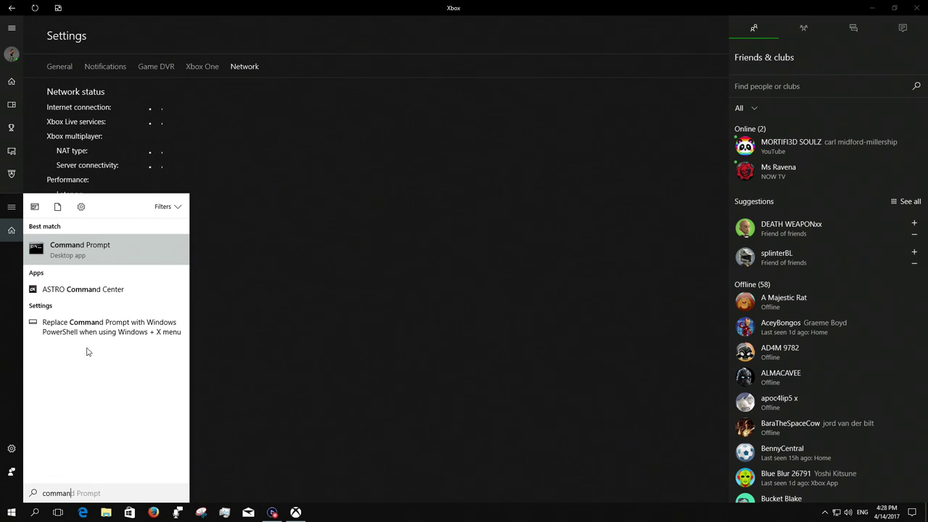
{"action": "right_click", "coordinate": [75, 253]}
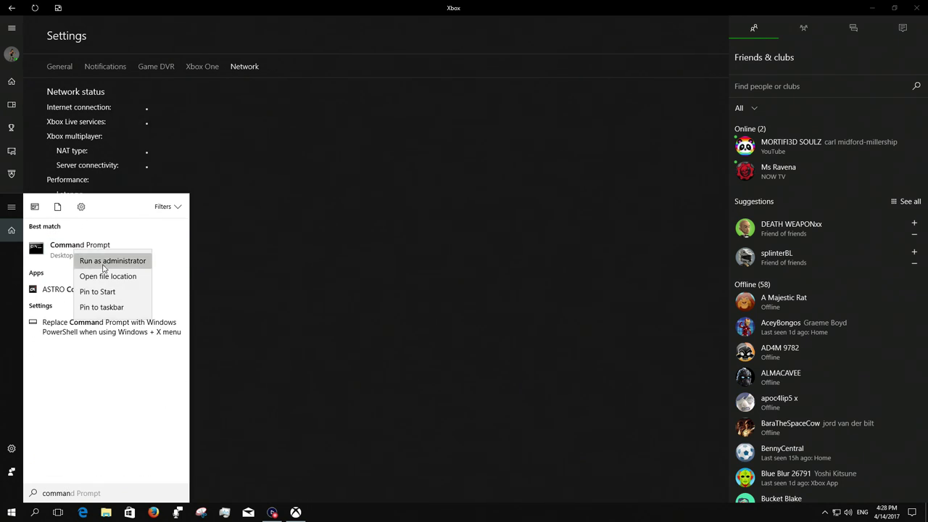
{"action": "left_click", "coordinate": [105, 262]}
{"action": "left_click", "coordinate": [373, 319]}
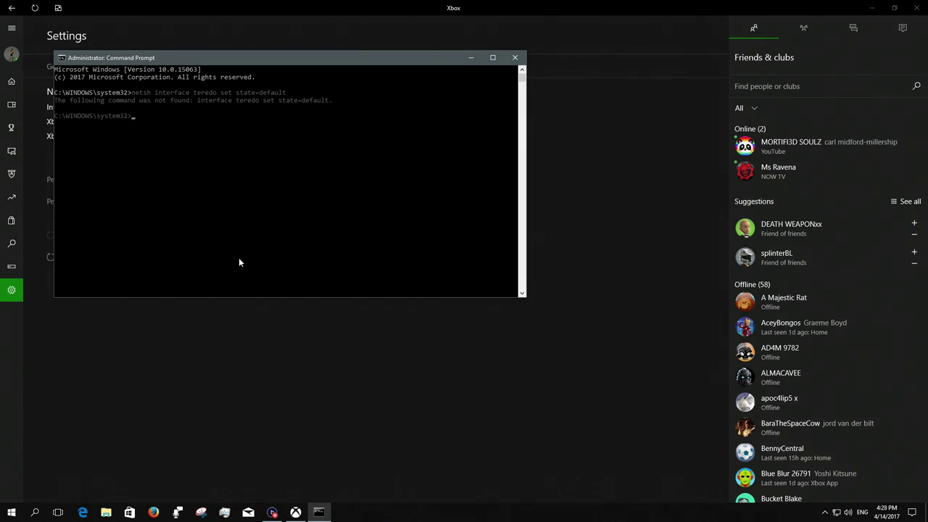
Run "netsh interface Teredo set state type=default" in the administrator Command Prompt, then close the window
{"action": "type", "text": "netsh interrface"}
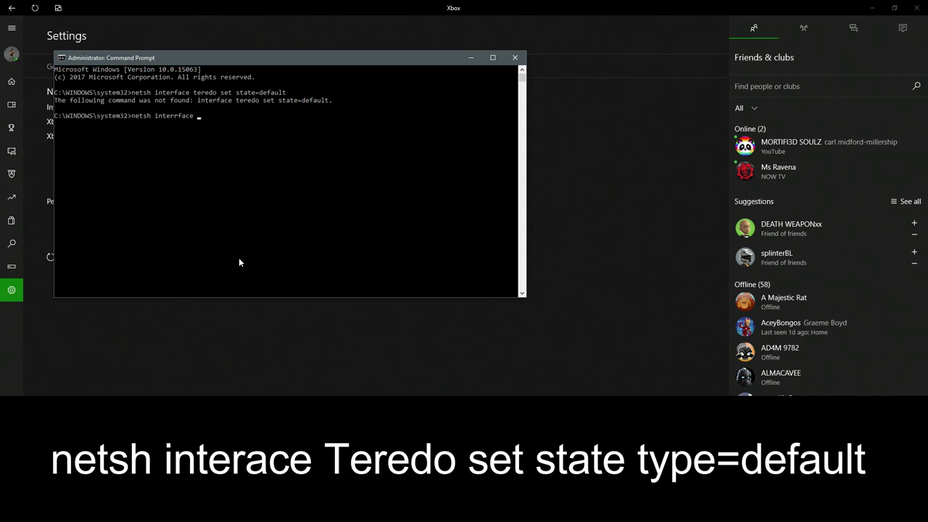
{"action": "key", "text": "BackSpace"}
{"action": "key", "text": "BackSpace"}
{"action": "key", "text": "BackSpace"}
{"action": "key", "text": "BackSpace"}
{"action": "key", "text": "BackSpace"}
{"action": "key", "text": "BackSpace"}
{"action": "type", "text": "face Teredo set state type=default"}
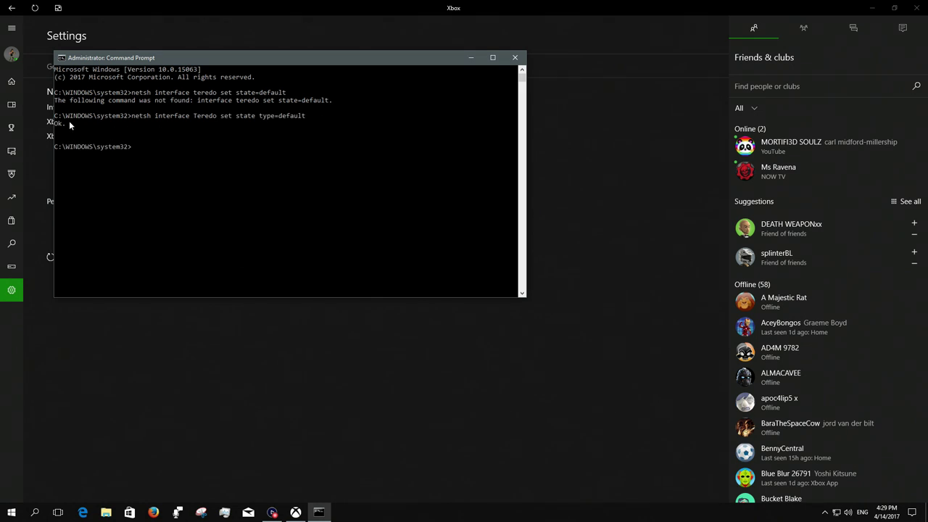
{"action": "left_click", "coordinate": [514, 57]}
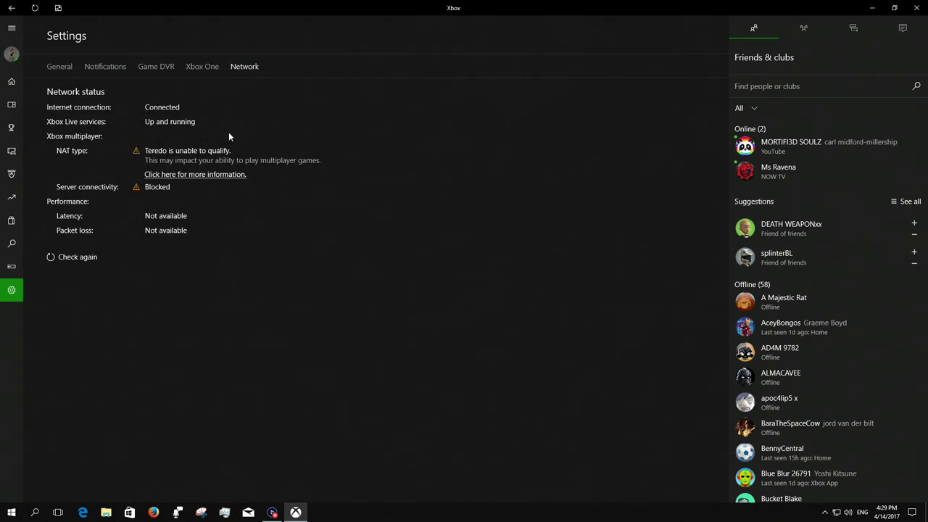
Repeat the network status check on the Xbox app's Network page
{"action": "left_click", "coordinate": [76, 258]}
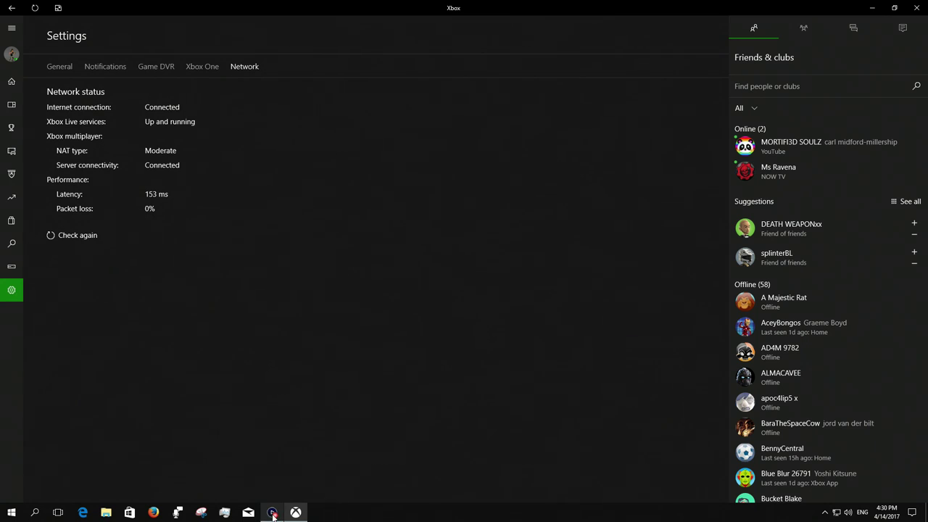
{"action": "mouse_move", "coordinate": [273, 516]}
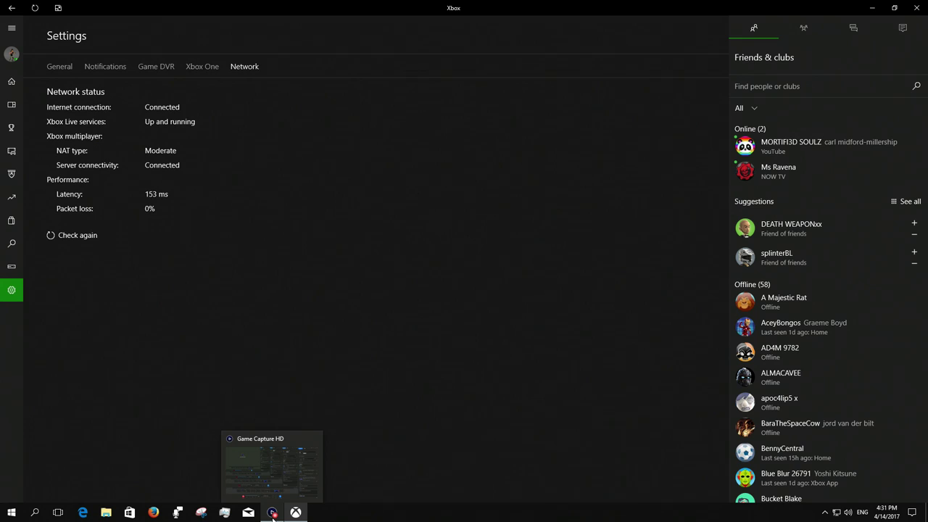